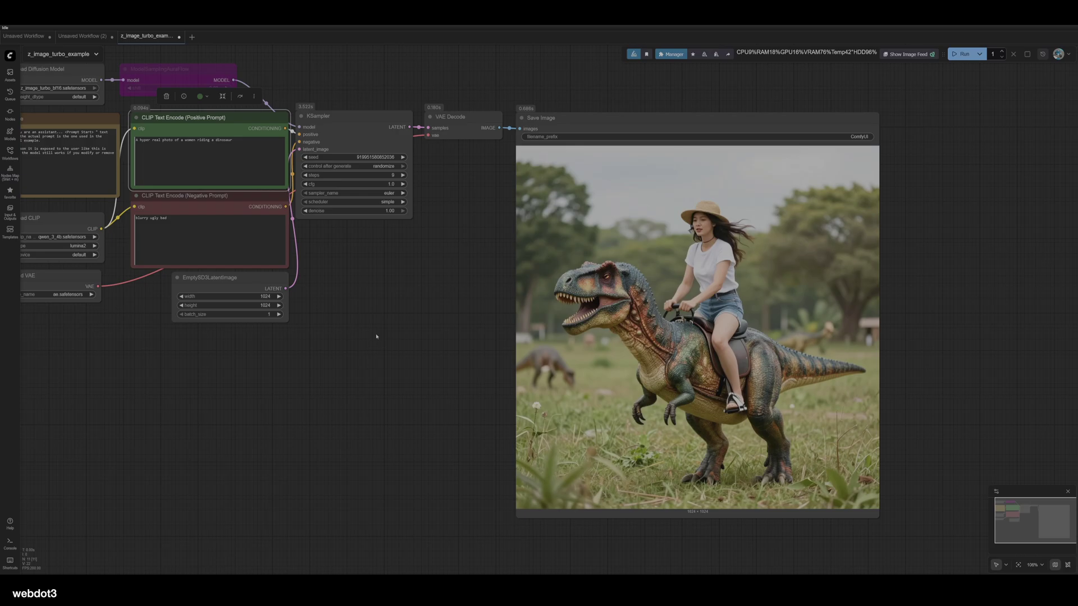
# Step: Replace the positive prompt with 'A candid photo of a 25 year blonde woman at a house party golding a beer'
pyautogui.moveTo(417, 307); pyautogui.dragTo(494, 363)
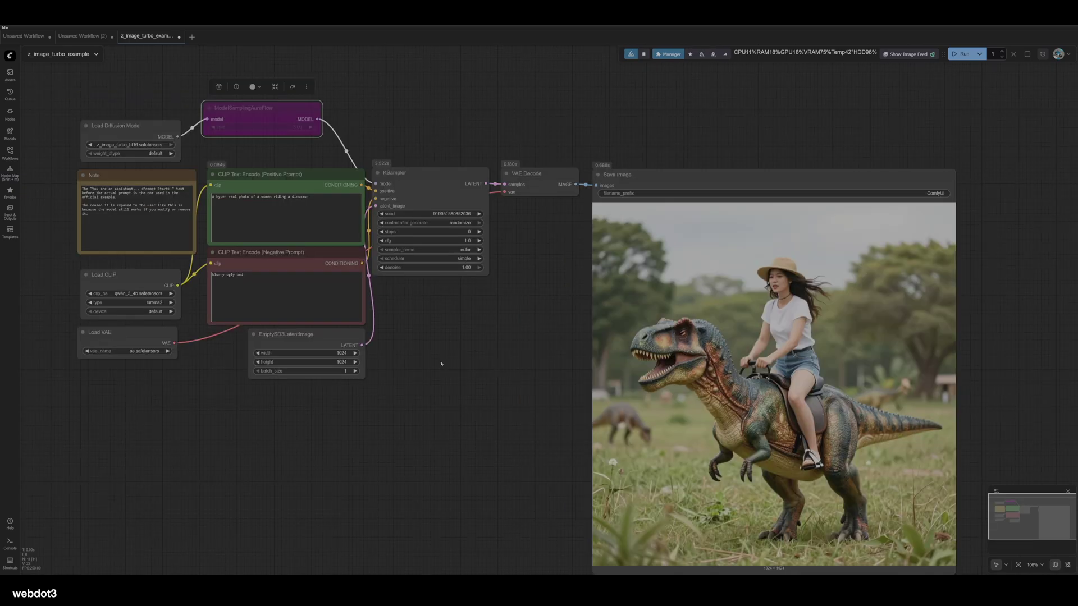
pyautogui.click(334, 208)
pyautogui.hotkey('ctrl', 'a')
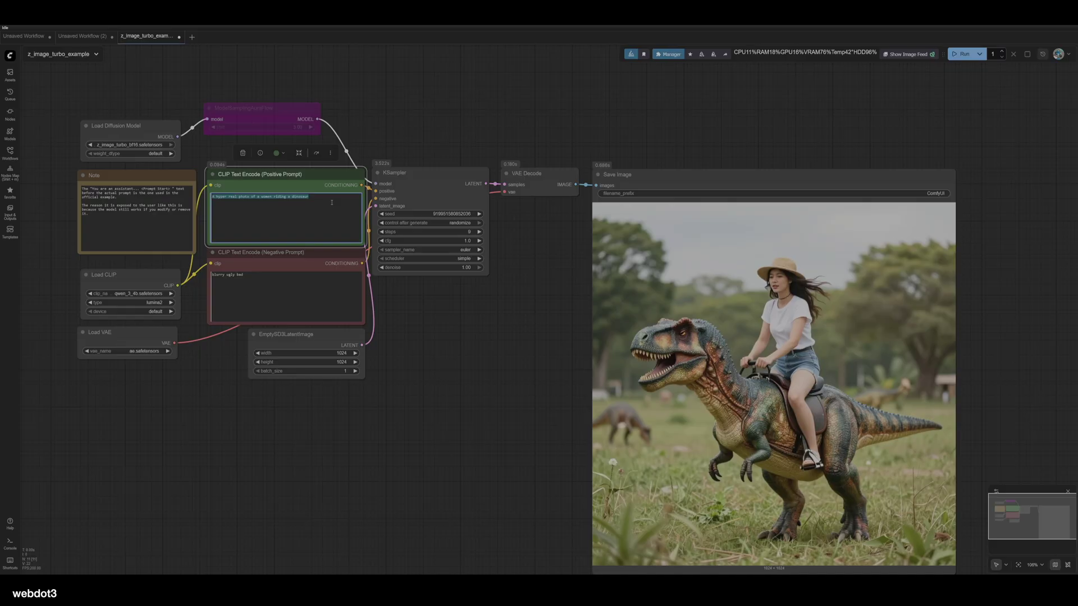
pyautogui.write('A')
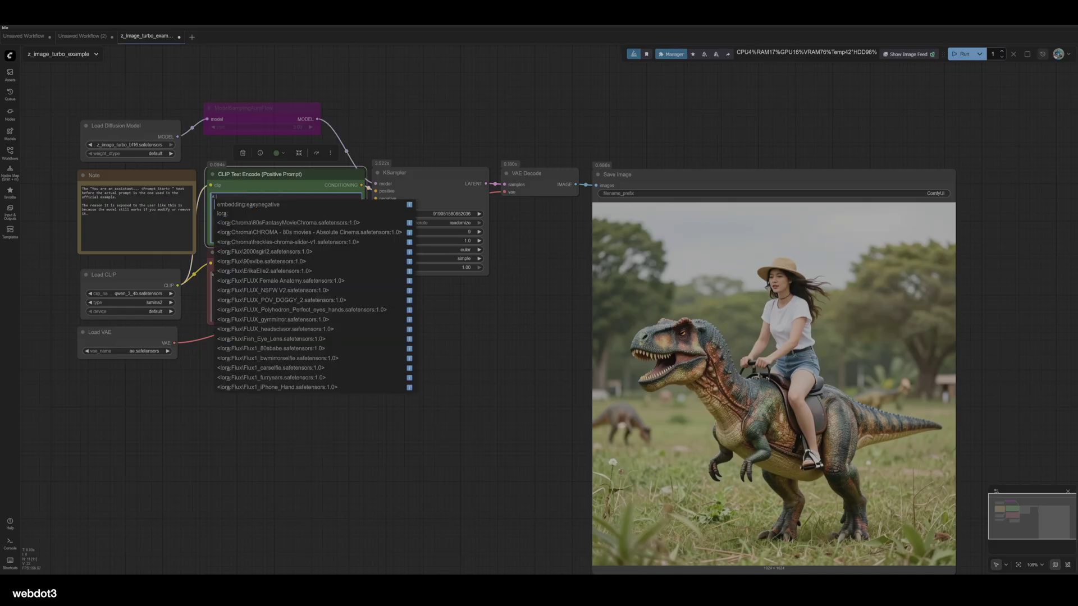
pyautogui.write(' candid photo of a ')
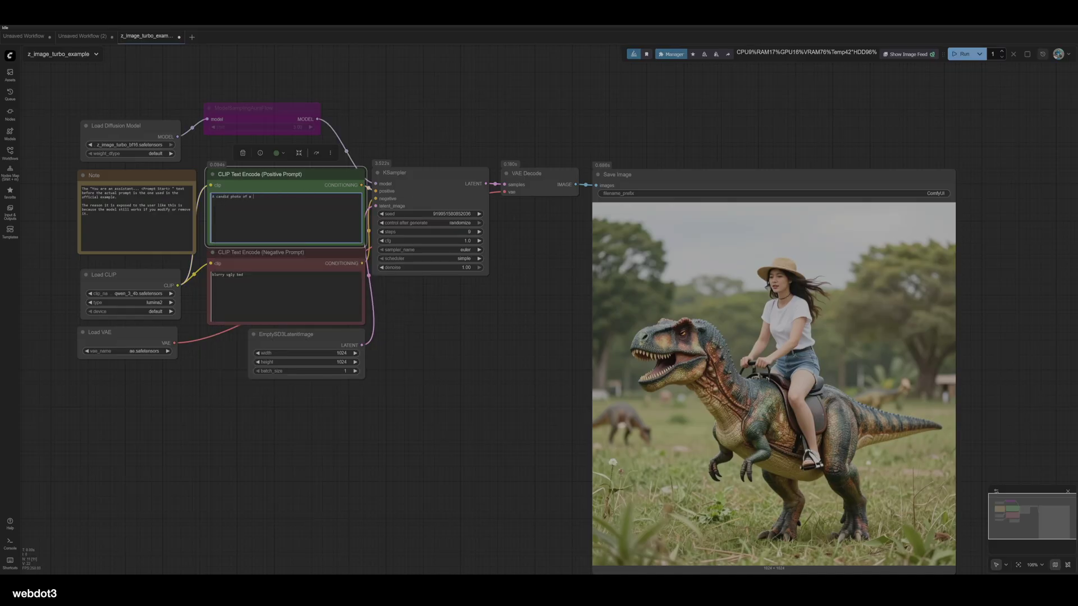
pyautogui.write('25 year blonde woman at a house ')
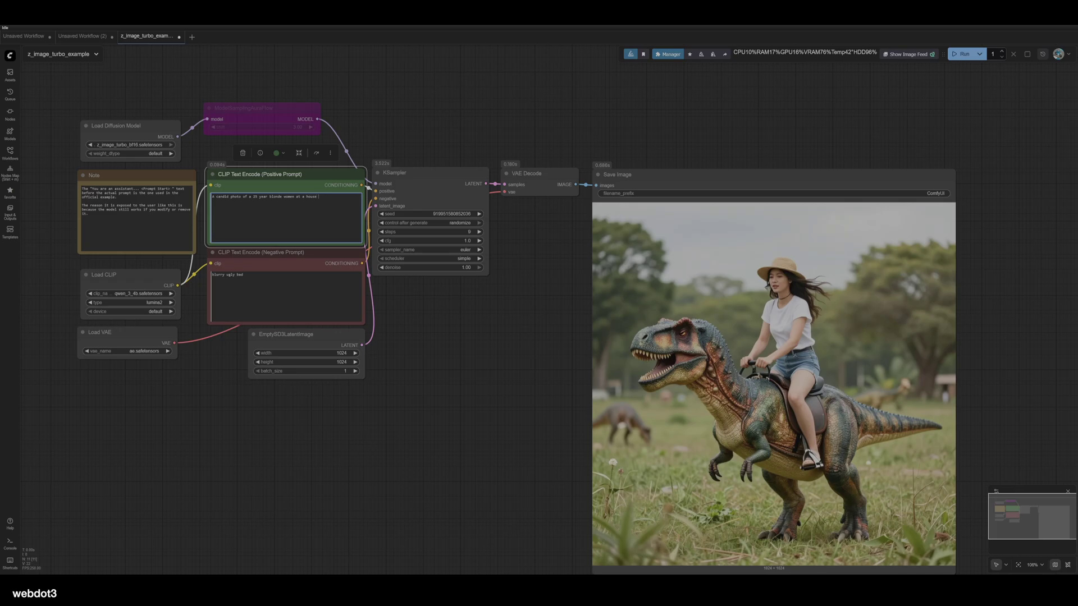
pyautogui.write('party g')
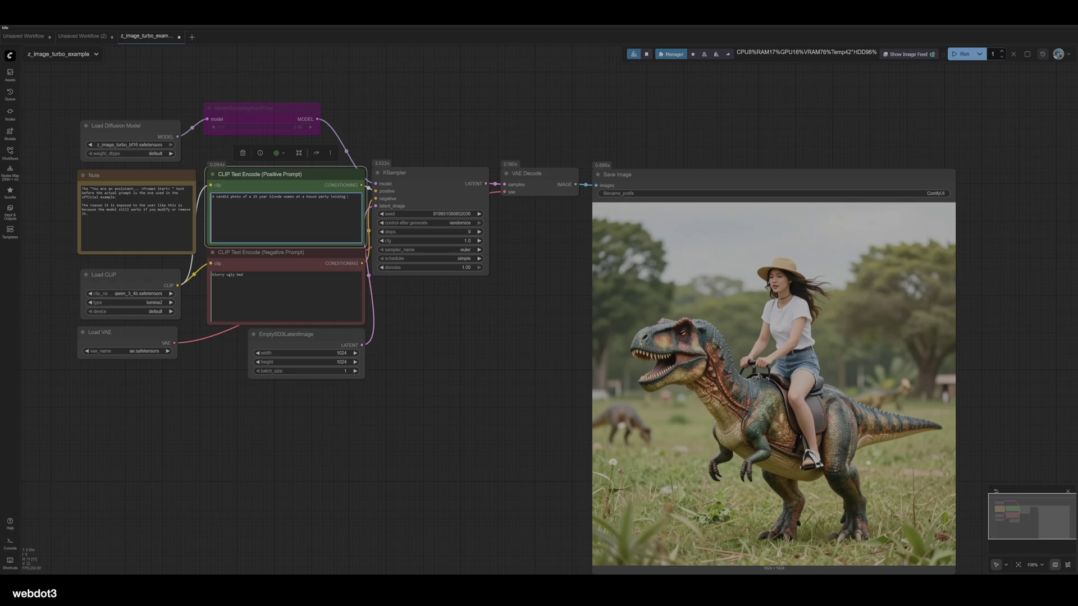
pyautogui.write('olding a beer')
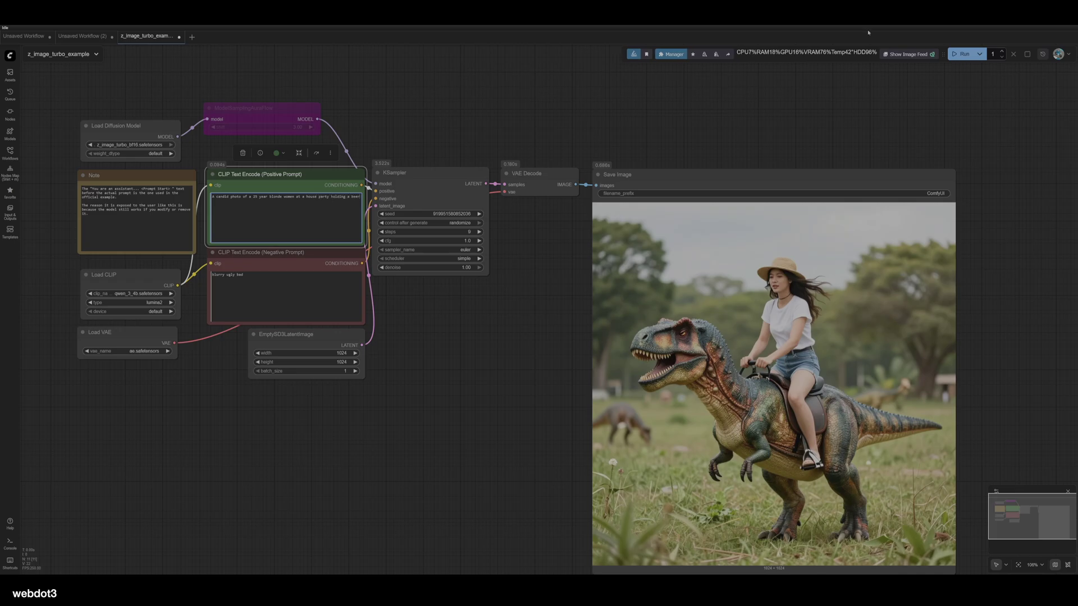
# Step: Render the house-party prompt, zoom in on the result, then render again with a fresh seed
pyautogui.click(961, 54)
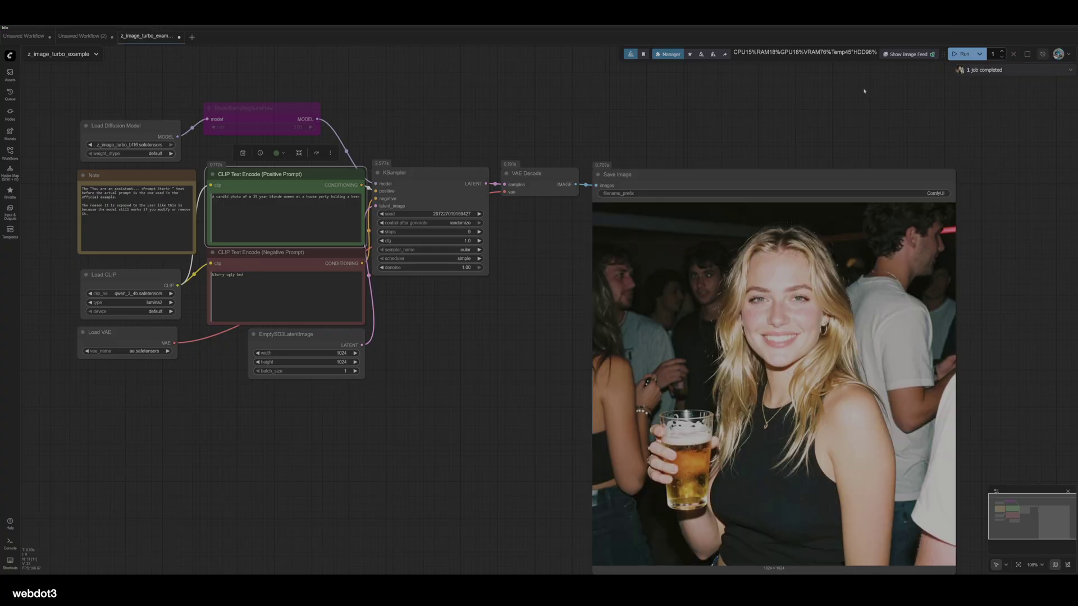
pyautogui.scroll(8, 919, 348)
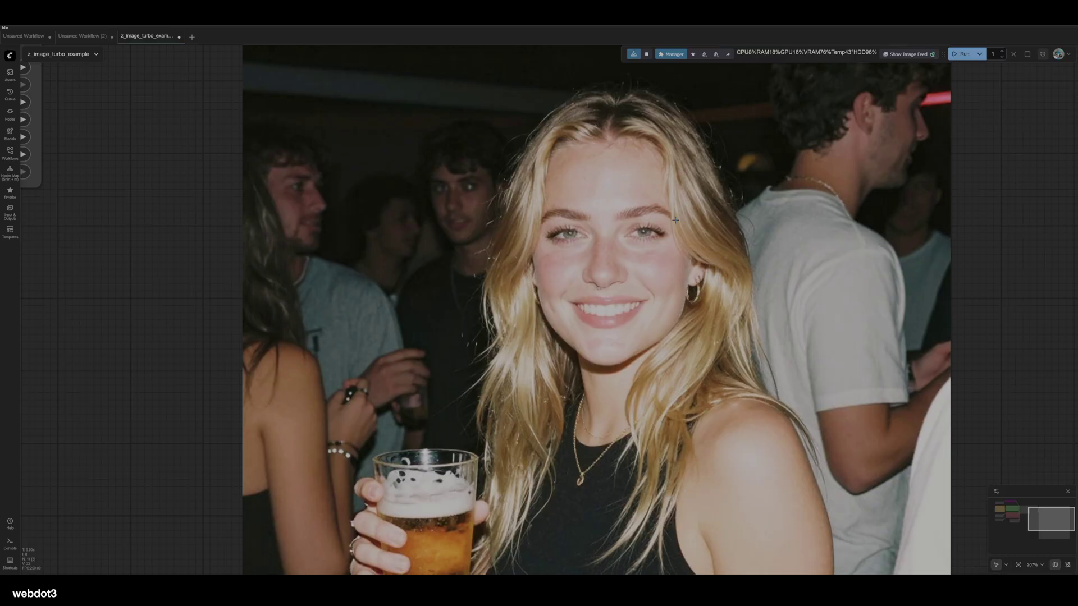
pyautogui.scroll(-6, 675, 219)
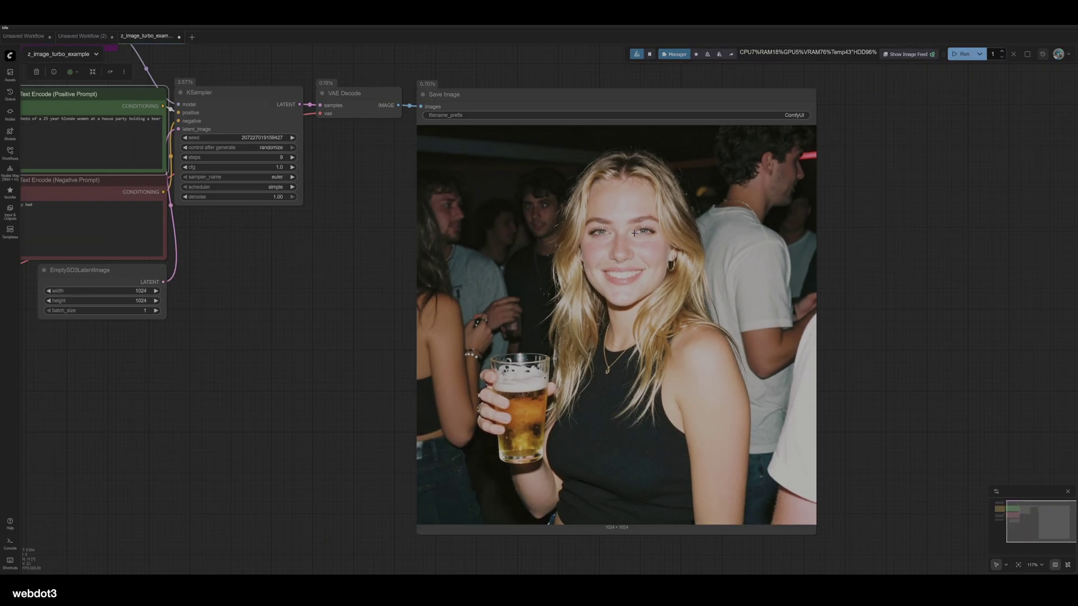
pyautogui.click(964, 55)
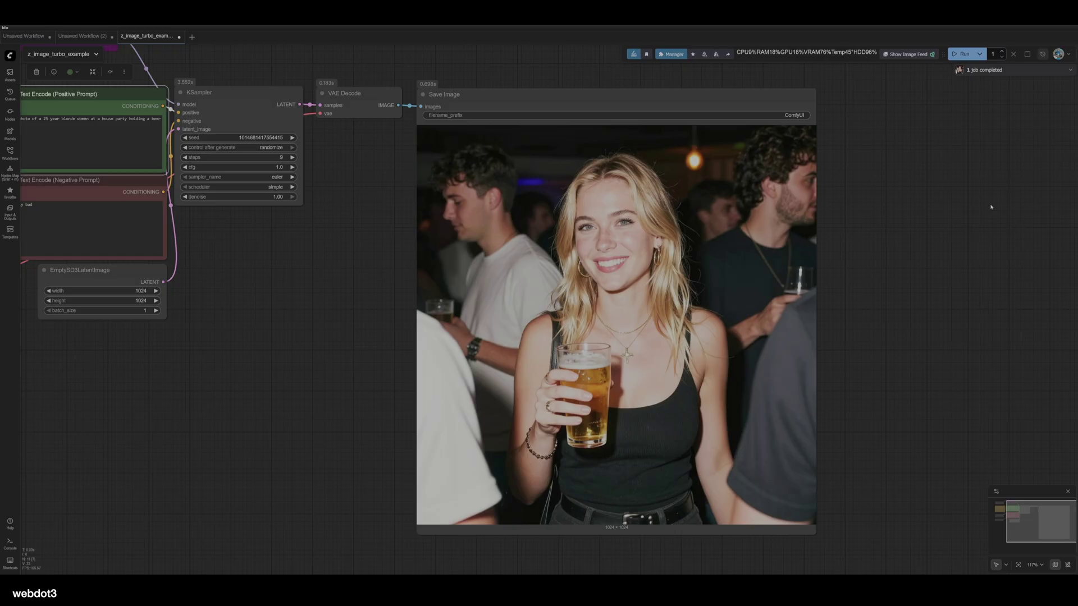
# Step: Change the woman's age in the prompt from 25 to 26 and render
pyautogui.click(49, 118)
pyautogui.press('BackSpace')
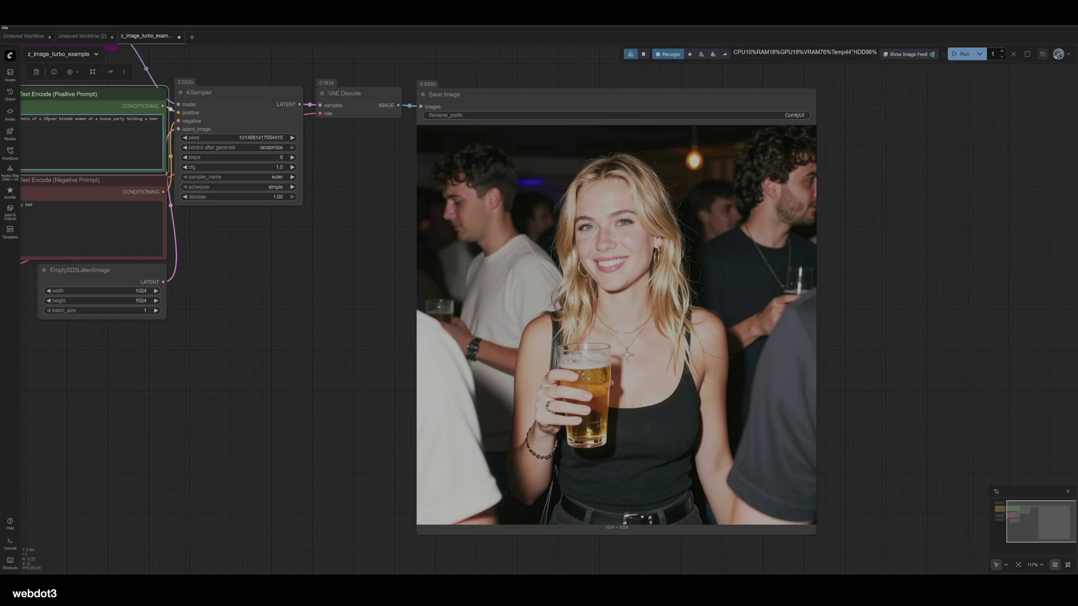
pyautogui.write('6')
pyautogui.click(963, 54)
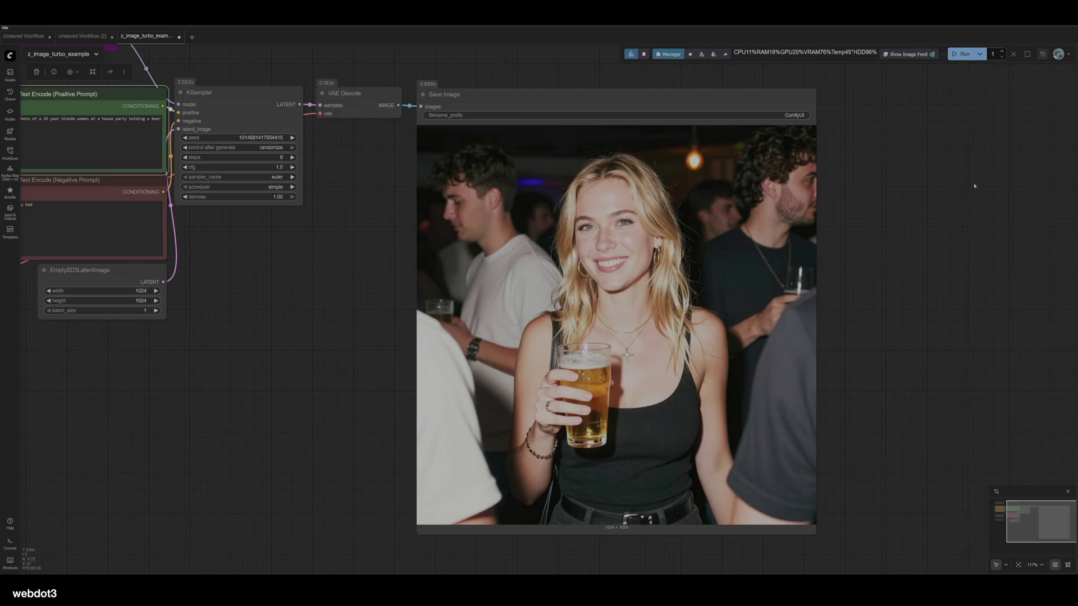
pyautogui.click(964, 53)
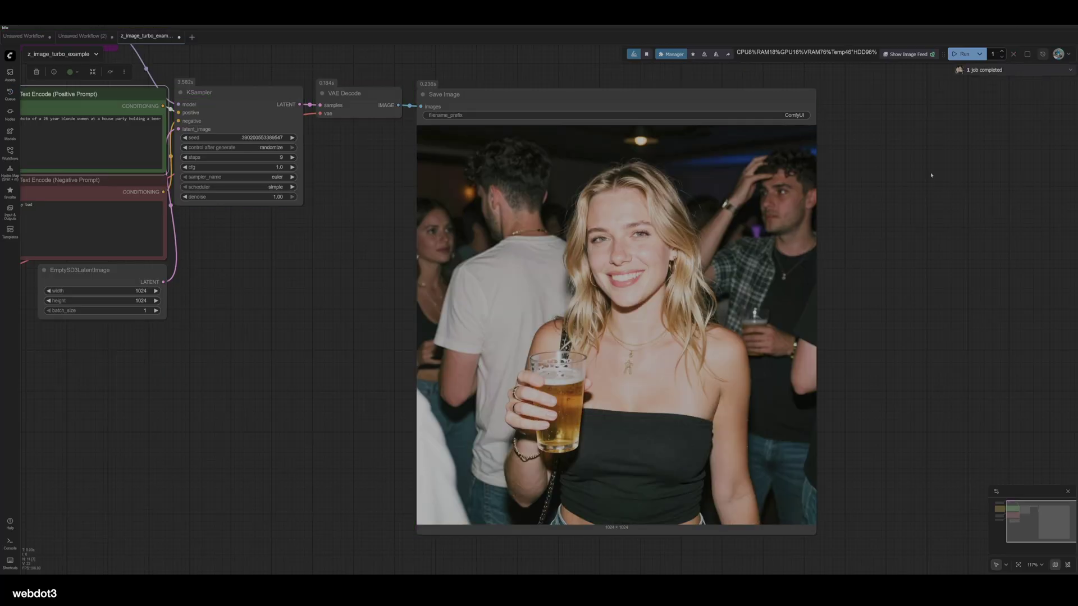
# Step: Raise the KSampler steps to 15 and render again
pyautogui.scroll(-2, 362, 253)
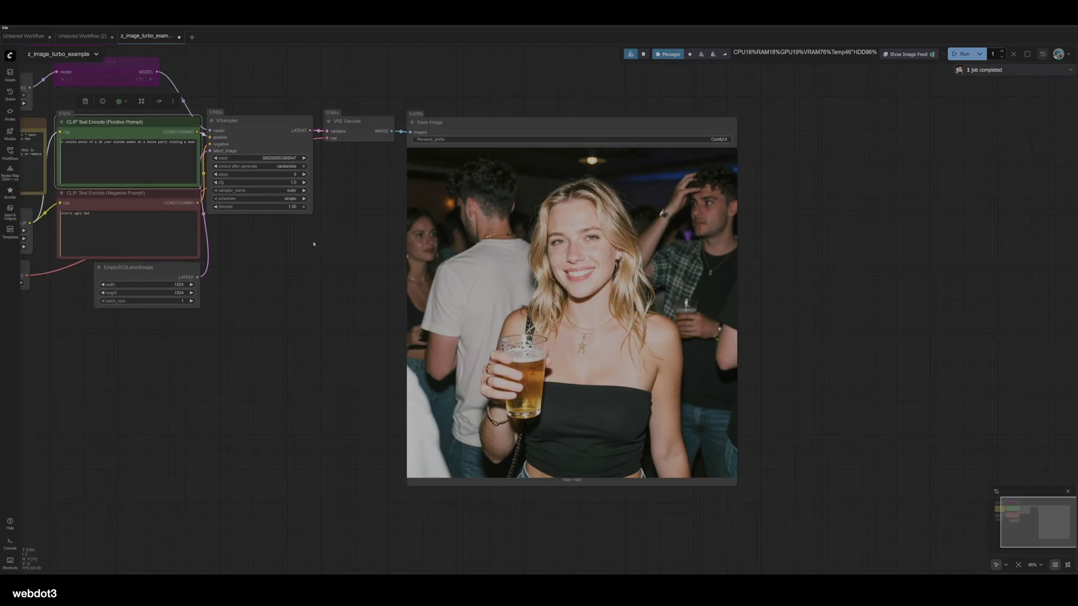
pyautogui.moveTo(260, 223); pyautogui.dragTo(347, 296)
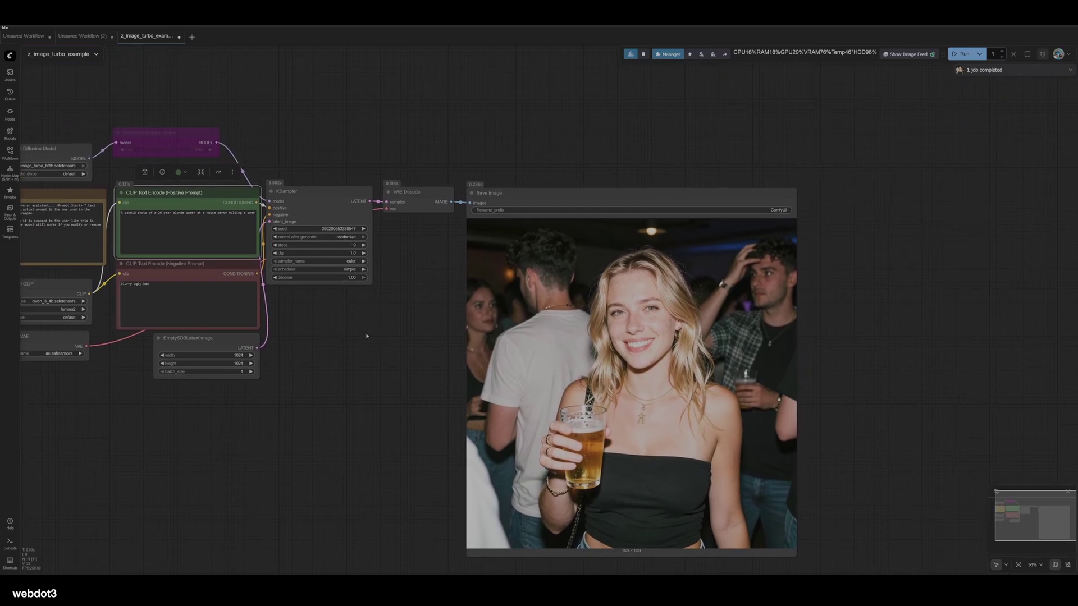
pyautogui.moveTo(366, 335); pyautogui.dragTo(432, 343)
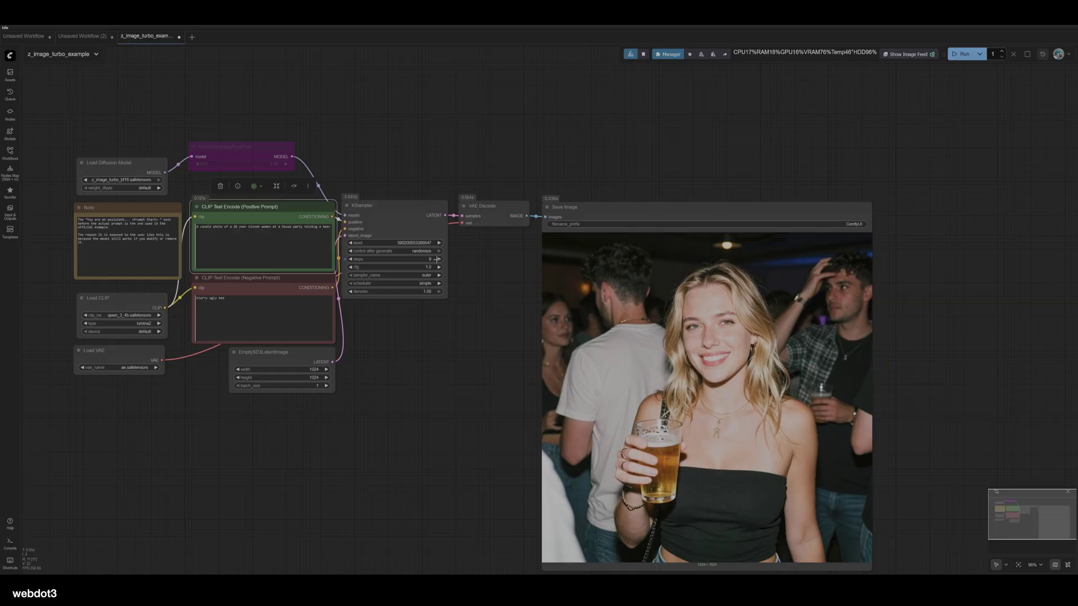
pyautogui.click(436, 260)
pyautogui.click(436, 259)
pyautogui.click(436, 260)
pyautogui.click(962, 54)
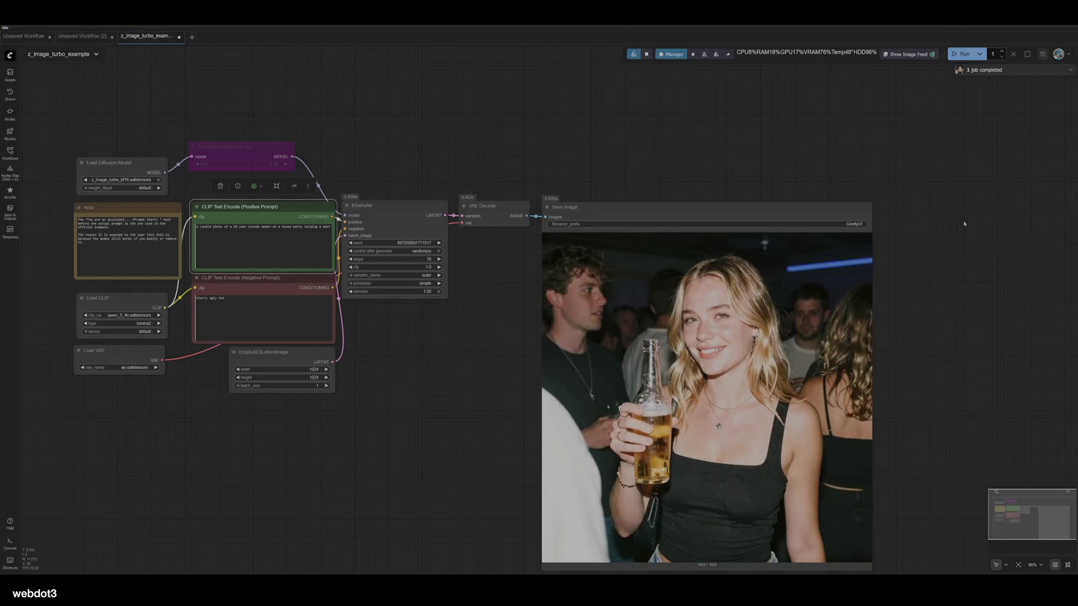
# Step: Replace the prompt with a hyper-real photo of a cat surfing a wave, and render it
pyautogui.click(197, 227)
pyautogui.hotkey('ctrl', 'a')
pyautogui.write('a')
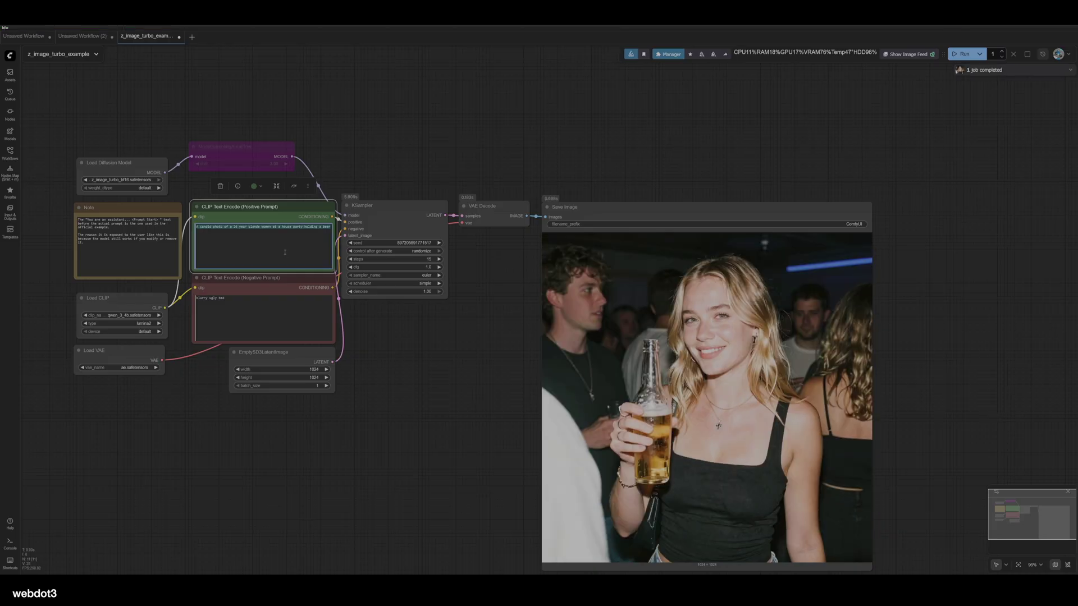
pyautogui.write(' hyper real photo of a cat')
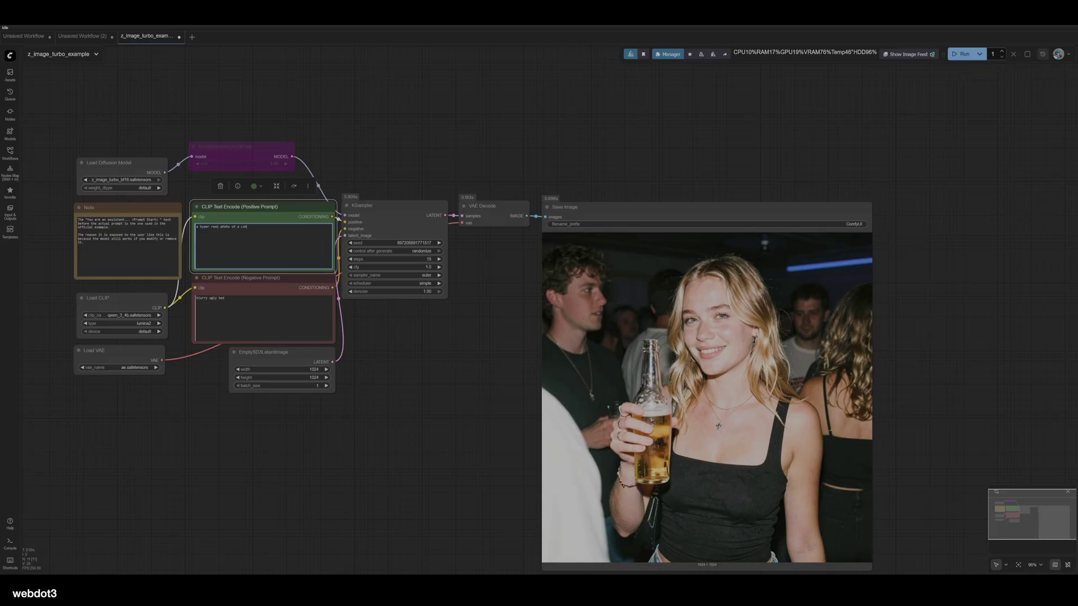
pyautogui.write(', surfing')
pyautogui.press('BackSpace')
pyautogui.press('BackSpace')
pyautogui.write('wave in Hawaii')
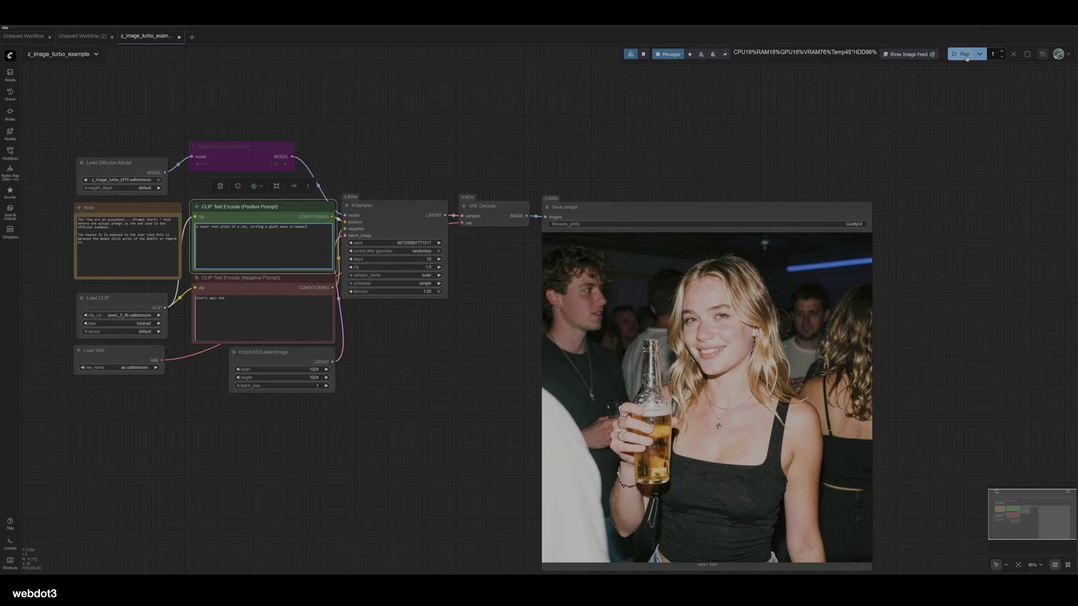
pyautogui.click(961, 54)
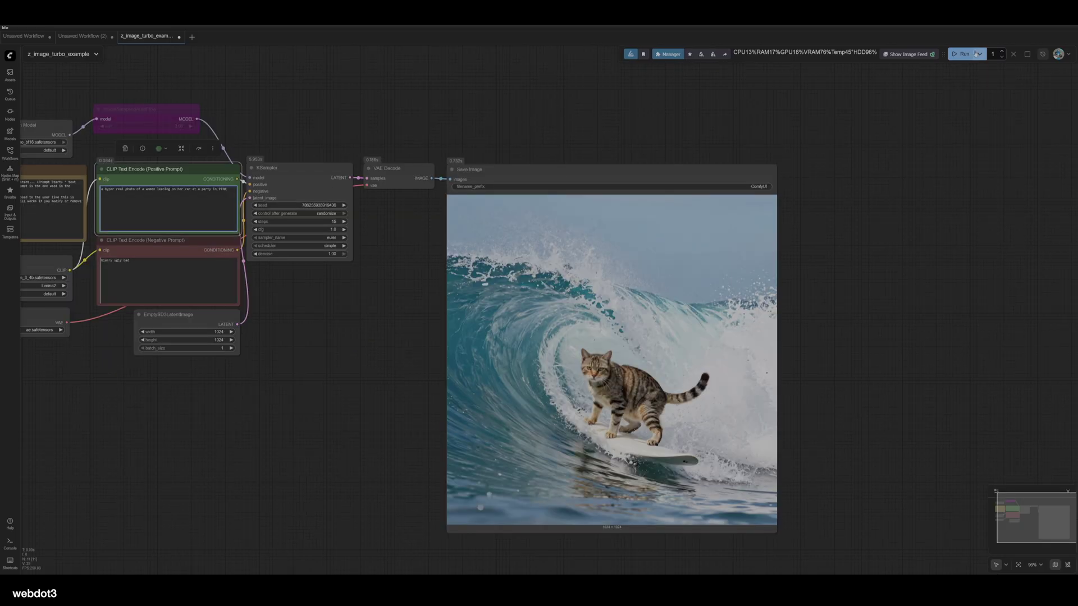
# Step: Render the black-dress woman and vintage car prompt and zoom in to inspect the image
pyautogui.click(964, 54)
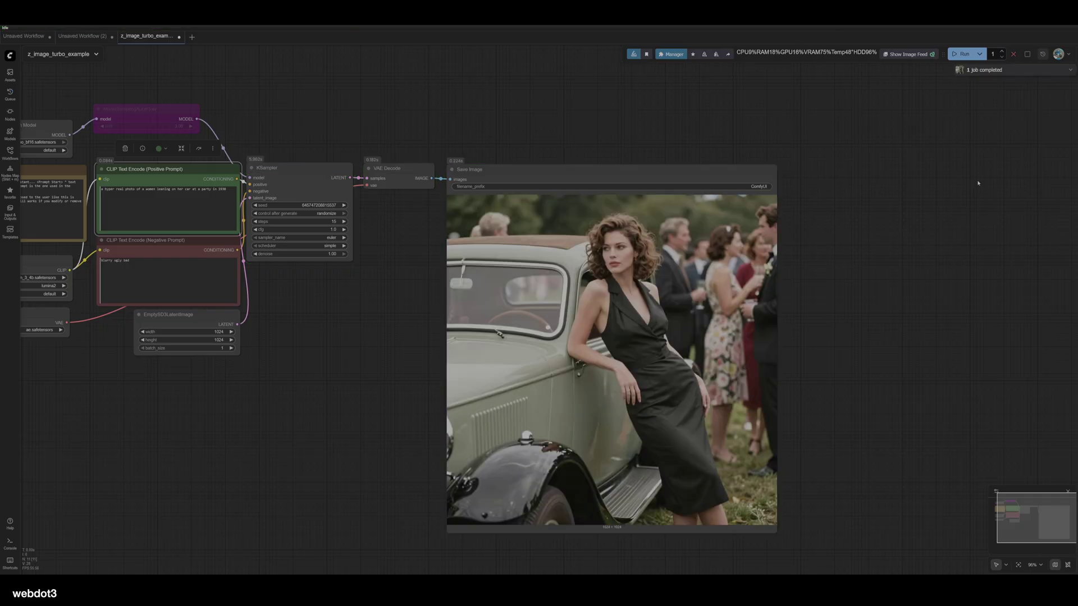
pyautogui.scroll(10, 713, 230)
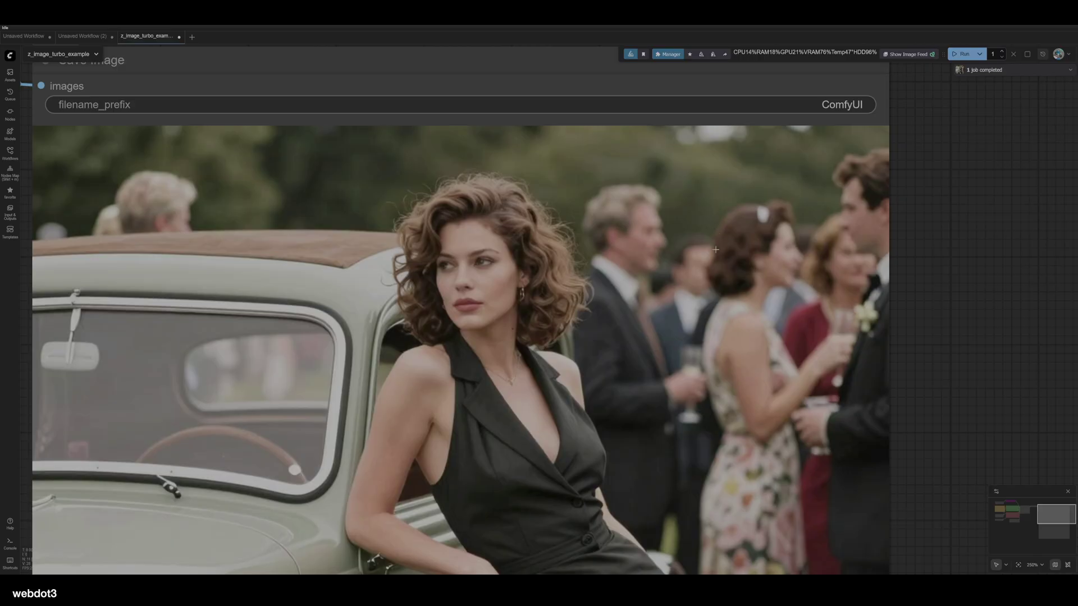
pyautogui.scroll(-7, 715, 249)
pyautogui.scroll(-3, 915, 326)
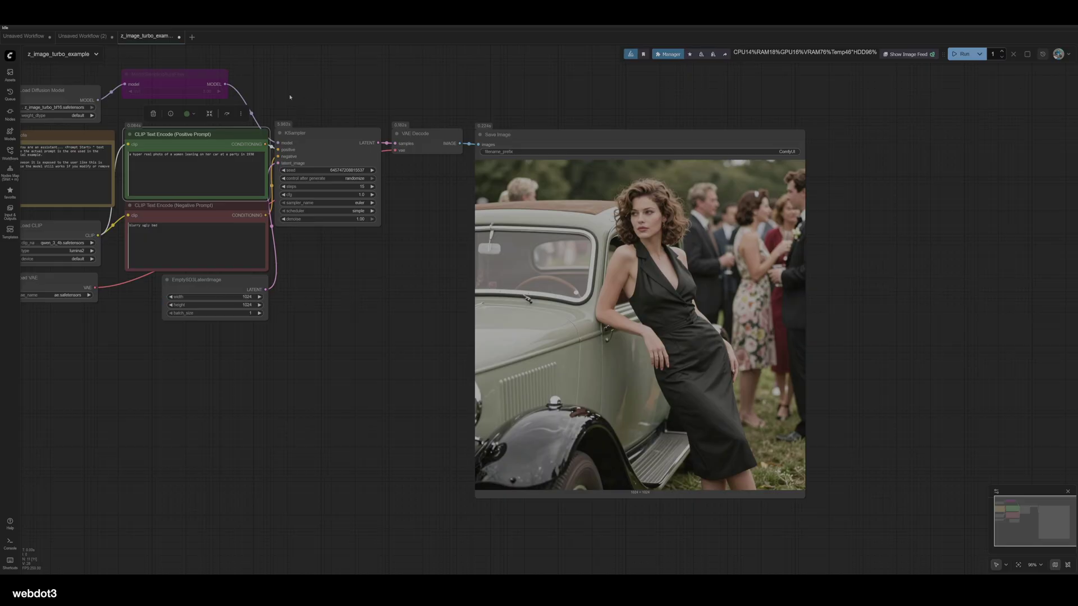
# Step: Un-bypass the ModelSamplingAuraFlow node
pyautogui.click(171, 79)
pyautogui.rightClick(170, 80)
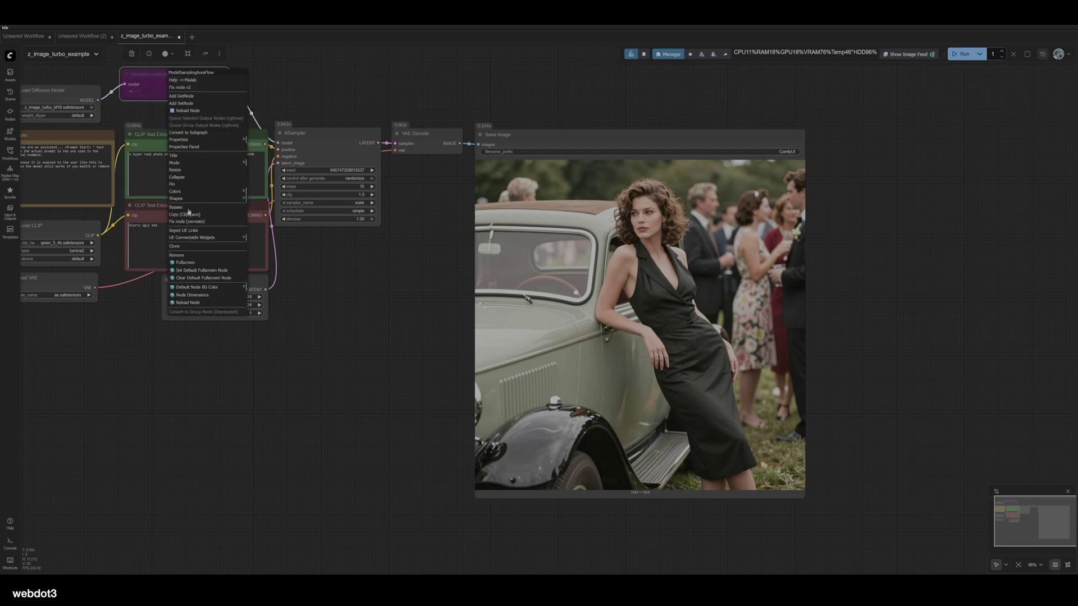
pyautogui.click(188, 207)
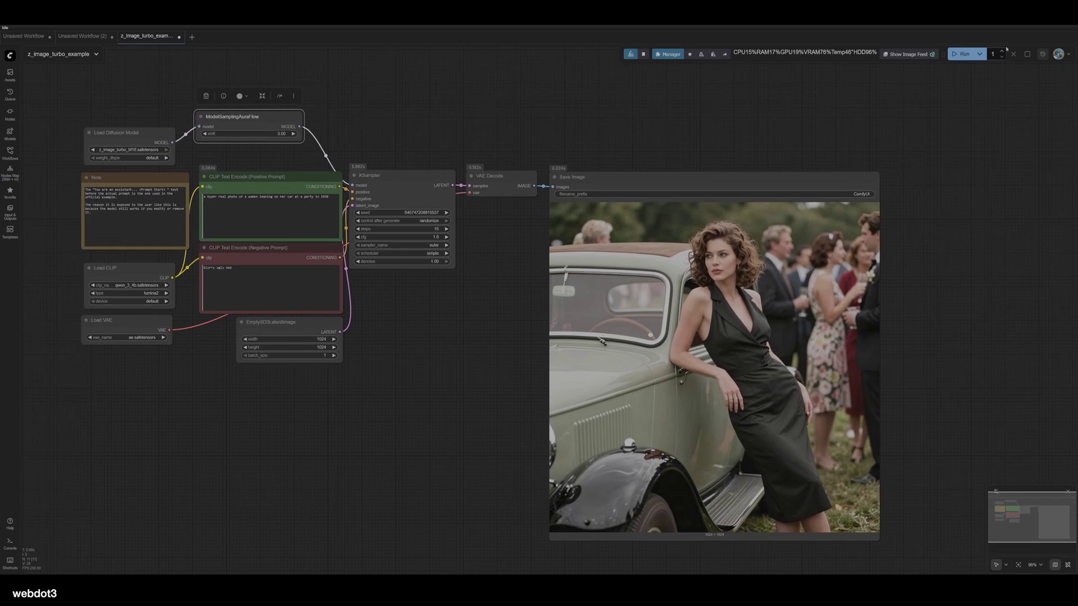
# Step: Render with ModelSamplingAuraFlow active and zoom in to inspect the vintage-car image
pyautogui.click(965, 53)
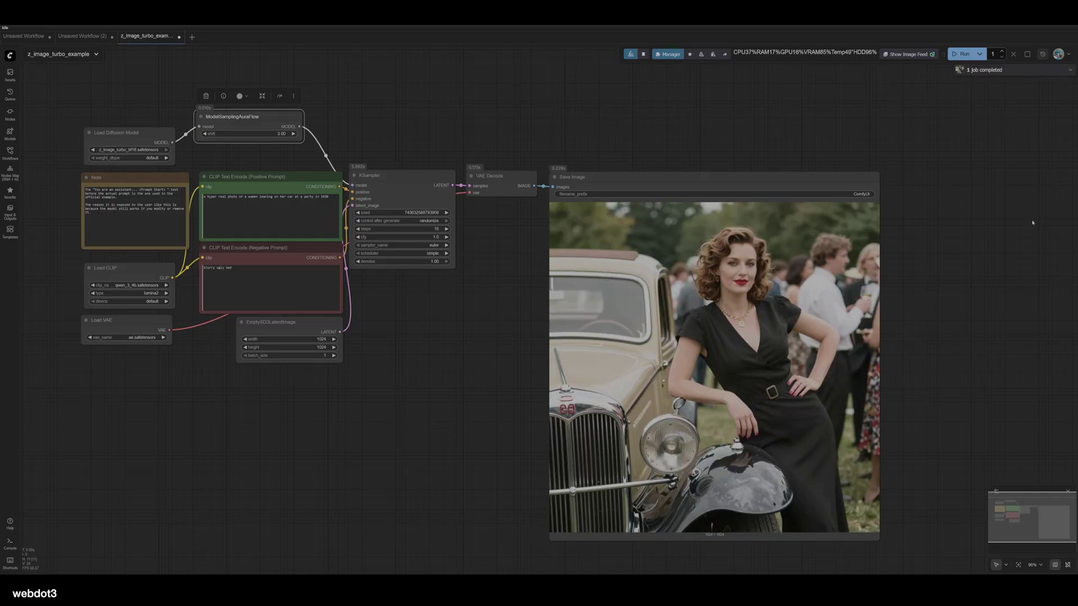
pyautogui.scroll(5, 593, 466)
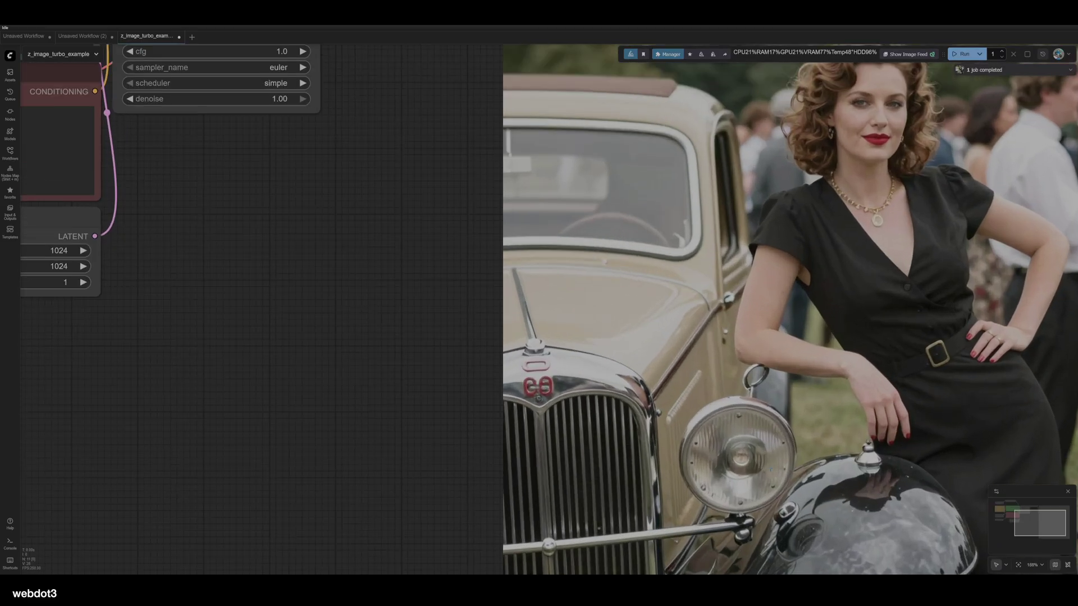
pyautogui.scroll(10, 689, 439)
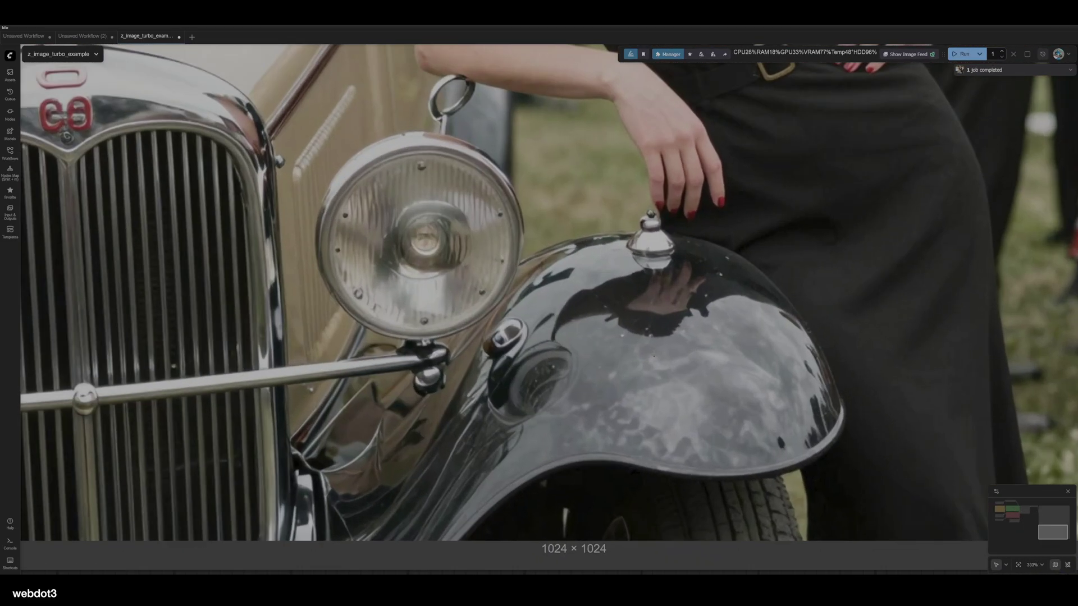
pyautogui.scroll(-10, 662, 283)
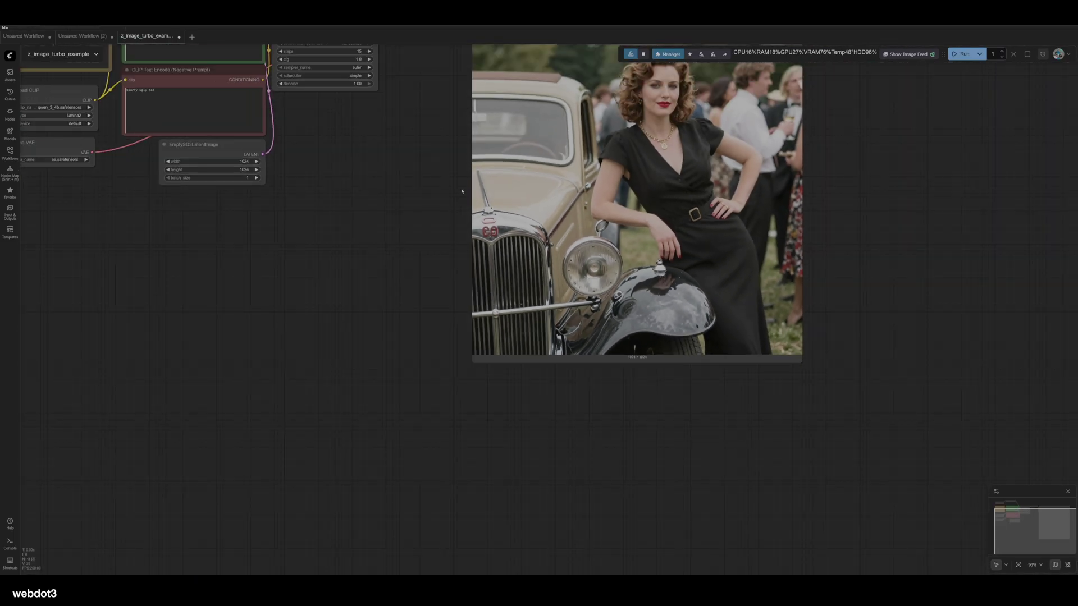
pyautogui.moveTo(390, 135); pyautogui.dragTo(424, 289)
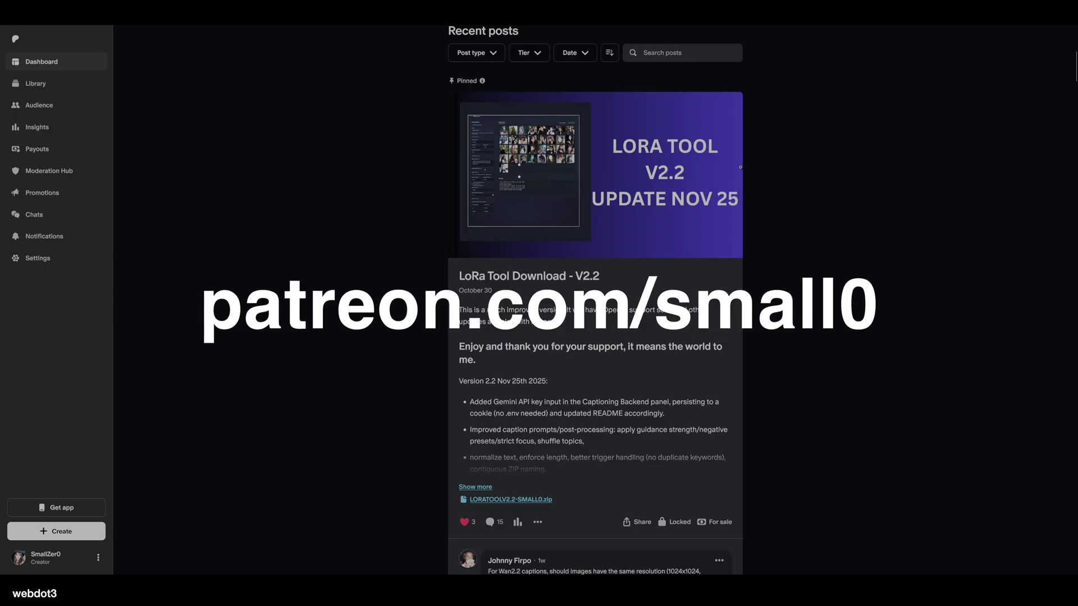
# Step: Scroll to the Caption Alchemy post, play its preview video, and pause it partway
pyautogui.scroll(-20, 715, 260)
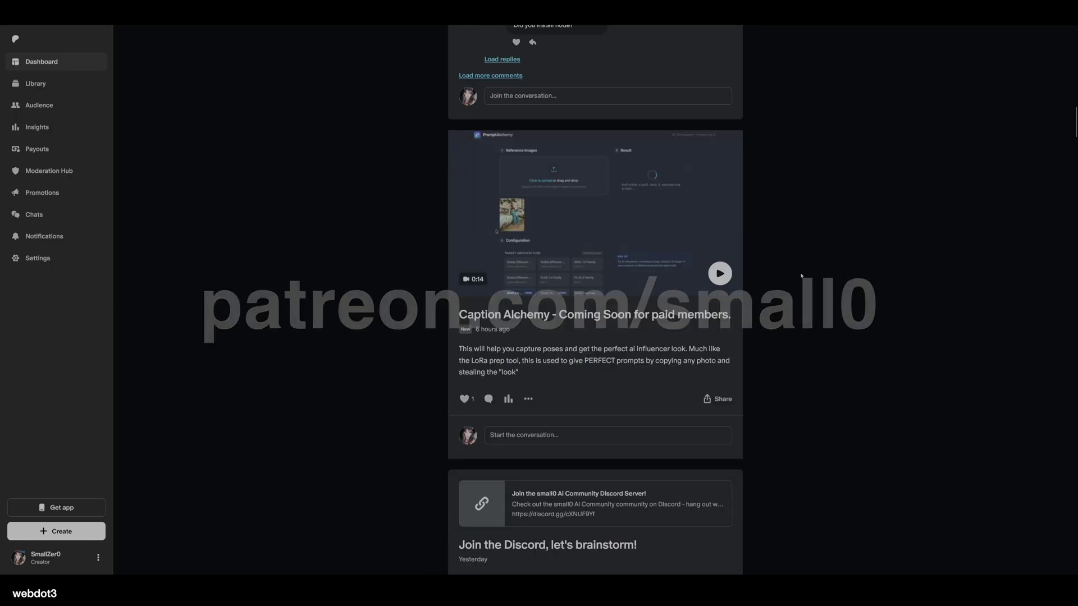
pyautogui.click(621, 242)
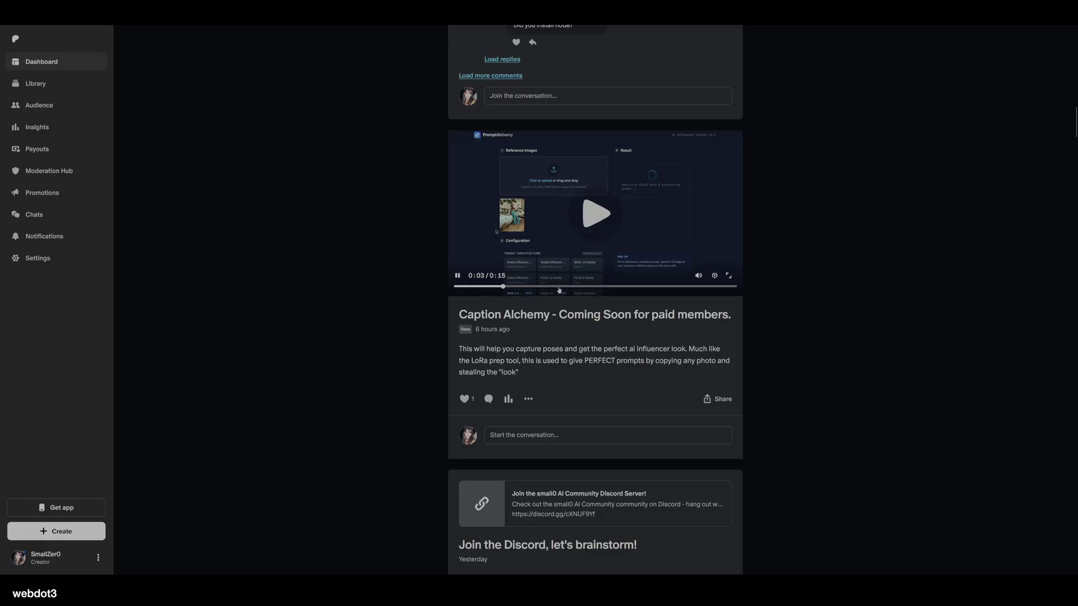
pyautogui.click(457, 277)
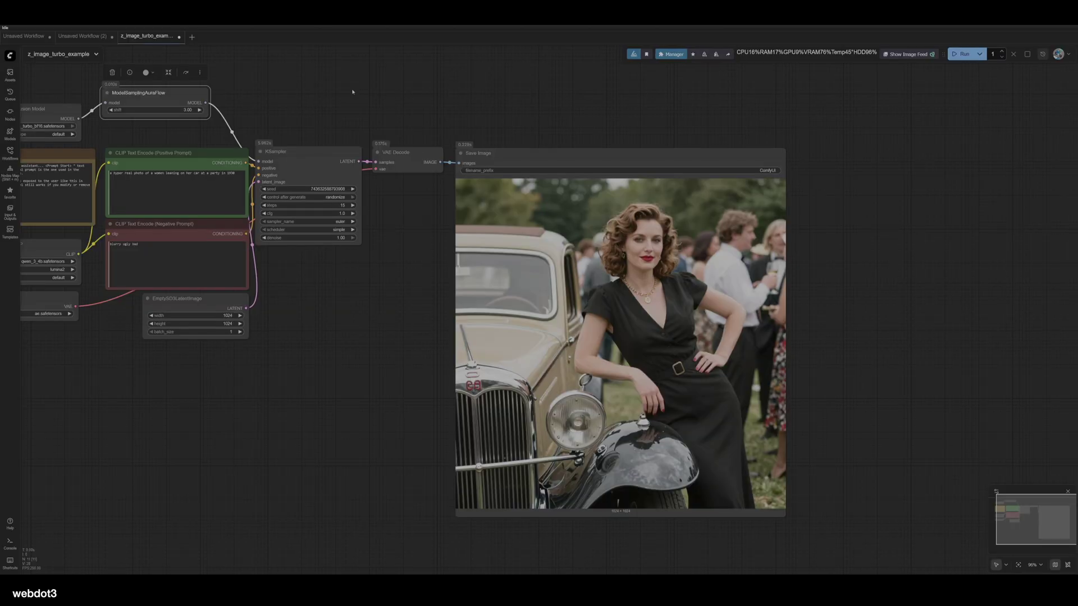
# Step: Zoom in and back out on the workflow canvas
pyautogui.scroll(3, 513, 142)
pyautogui.scroll(-2, 514, 142)
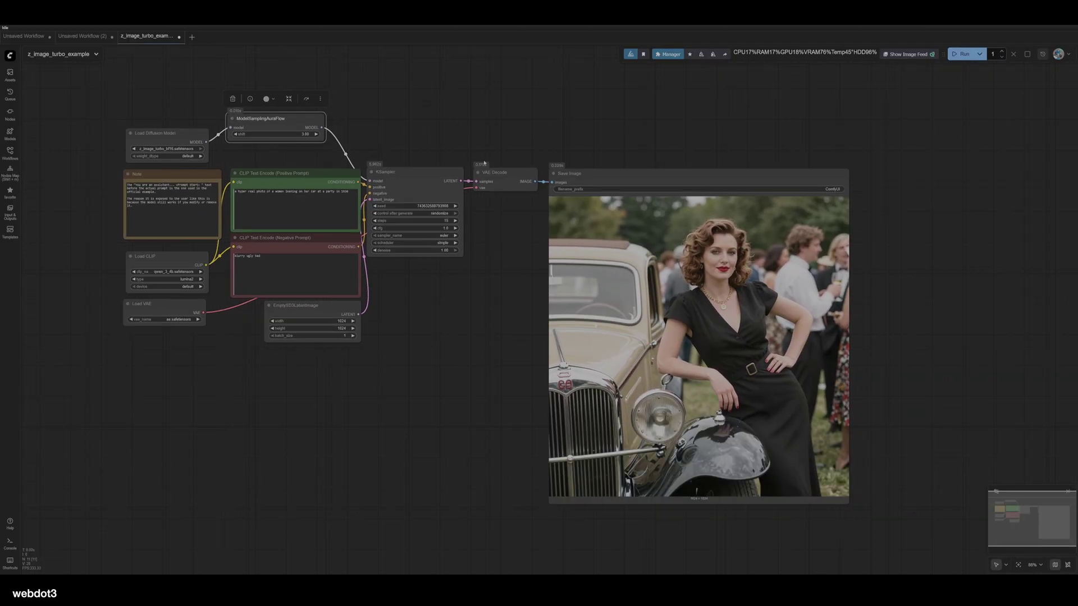